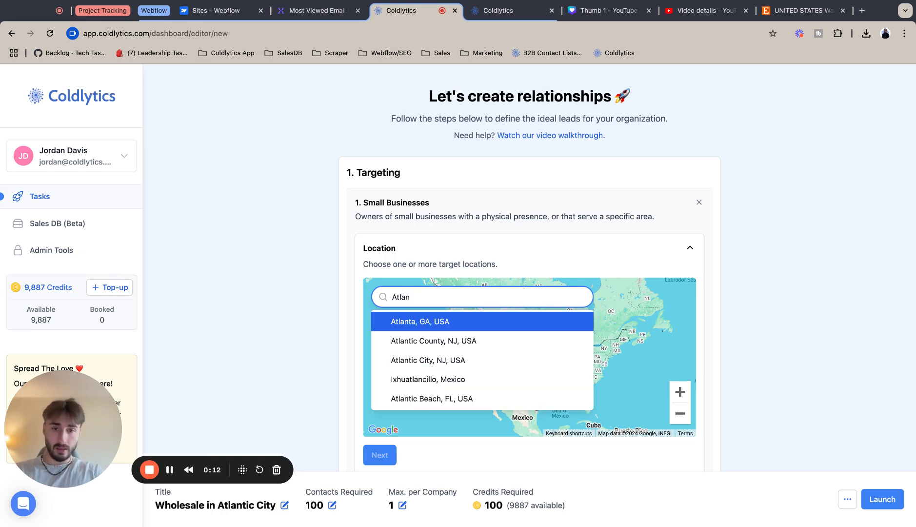
Add Atlantic City, NJ, USA with a 20-mile radius as the target location and continue to the industry settings.
type("tic C")
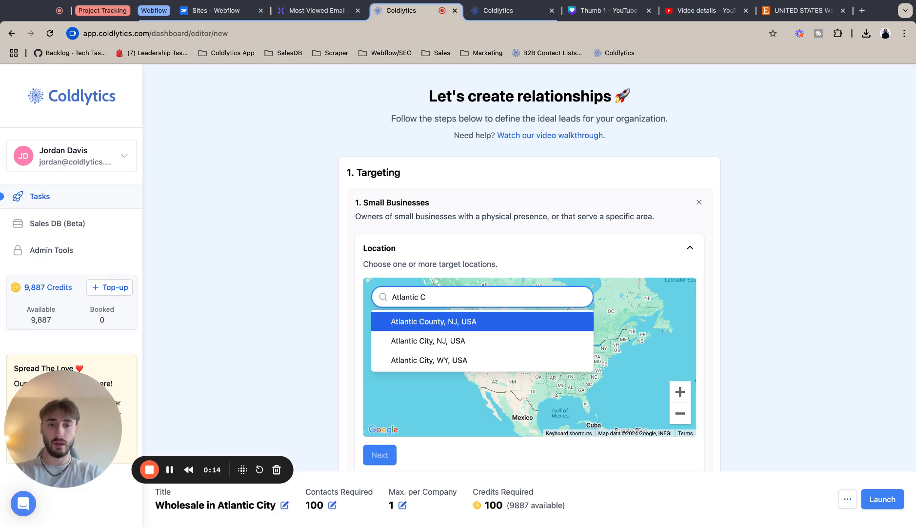
key("Down")
key("Return")
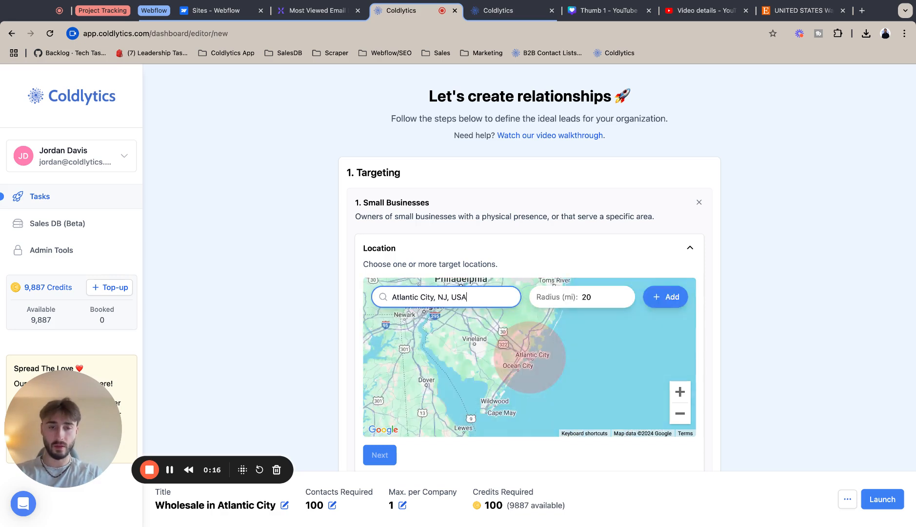
double_click(686, 398)
left_click(681, 413)
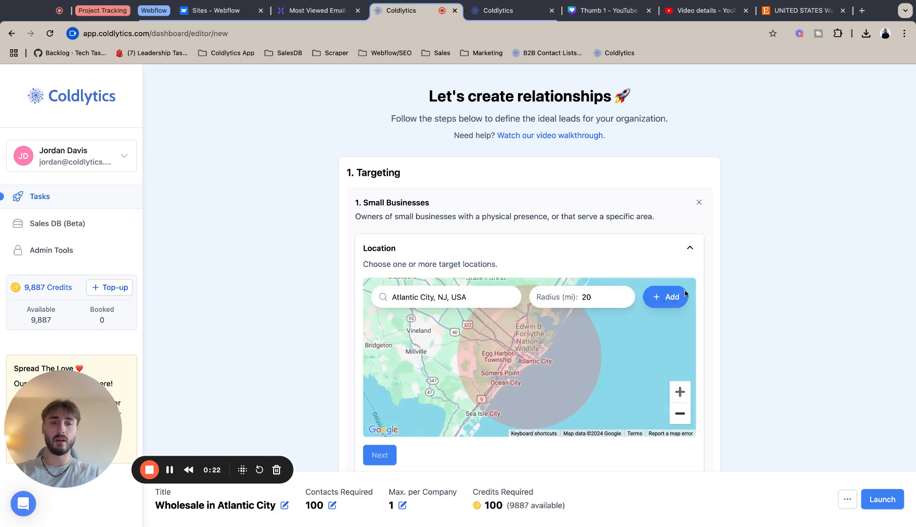
left_click(680, 392)
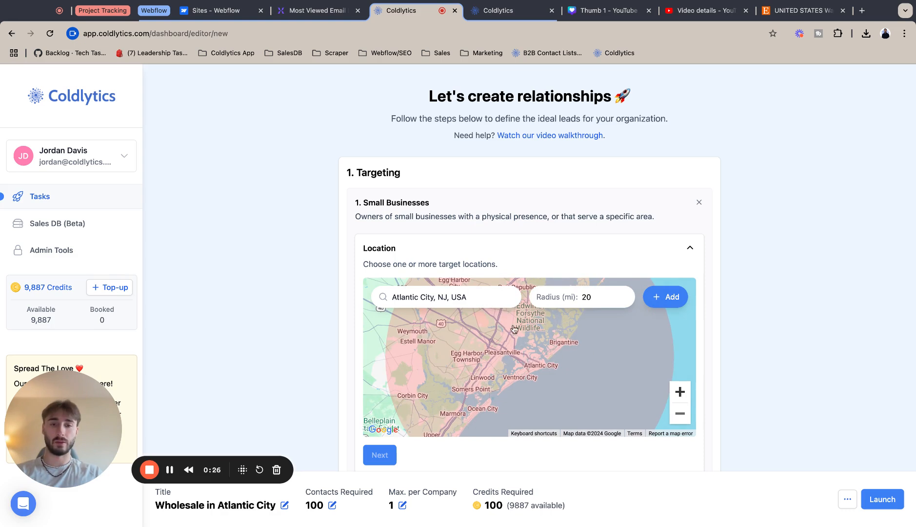
left_click(675, 297)
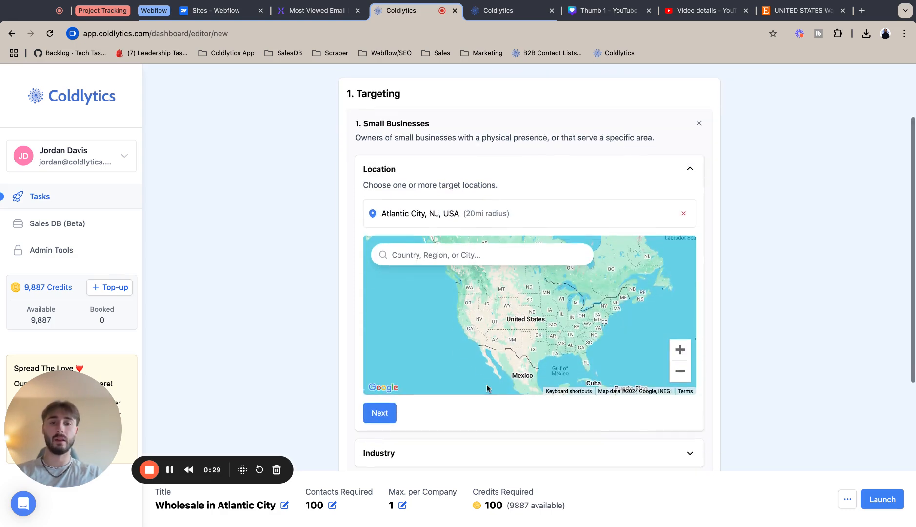
left_click(382, 413)
Add Wholesale as the industry search term and continue to the key decision makers.
type("Whole")
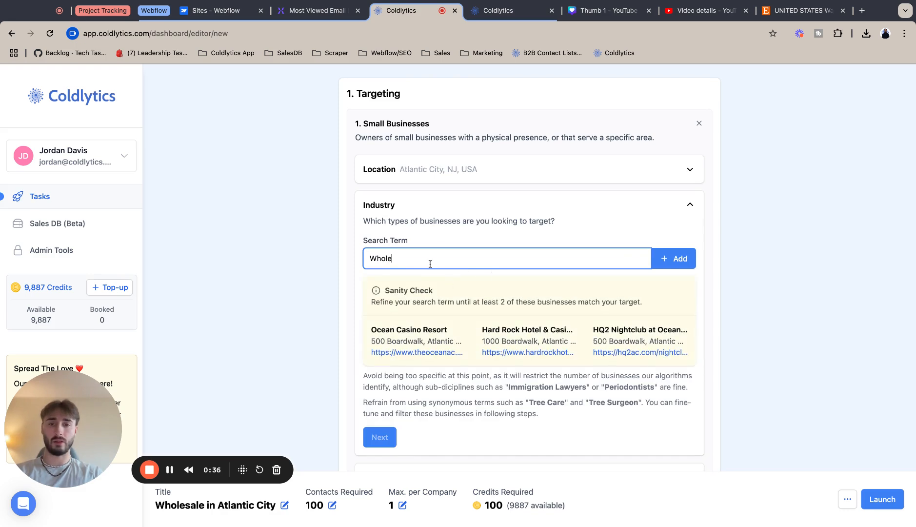
type("sale")
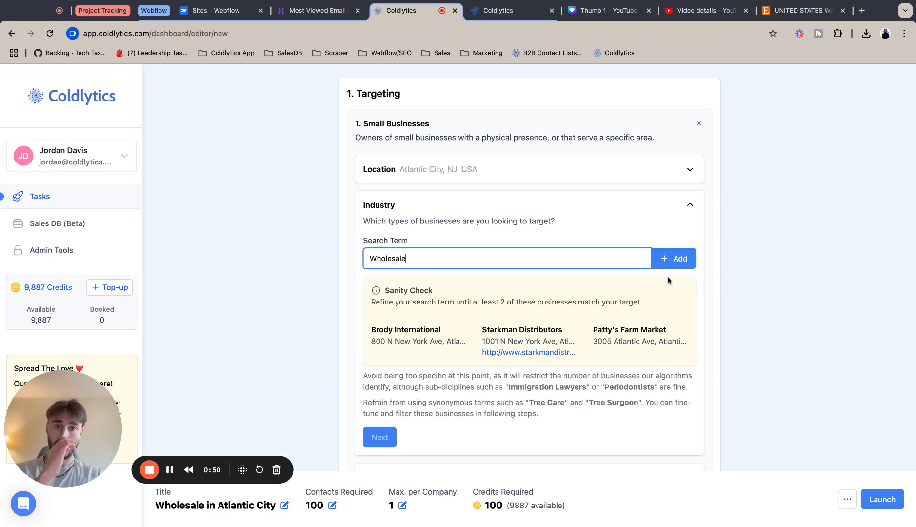
left_click(667, 256)
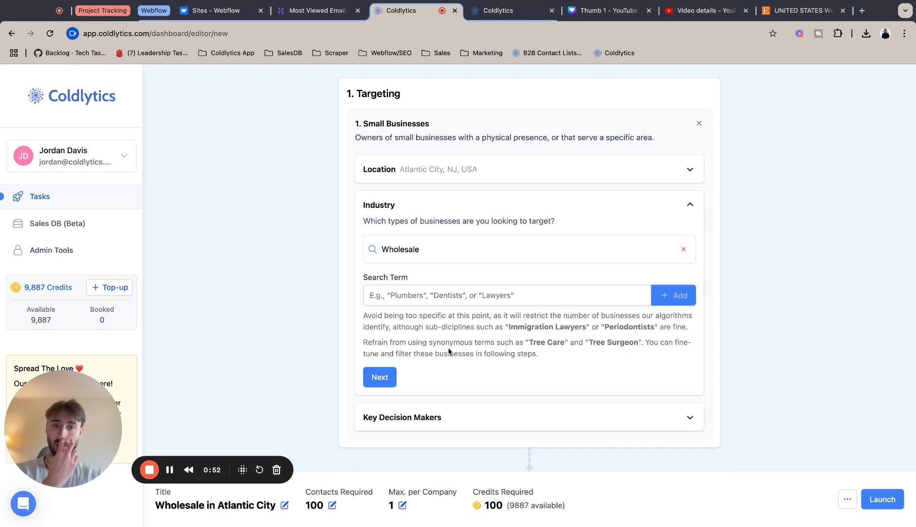
left_click(376, 378)
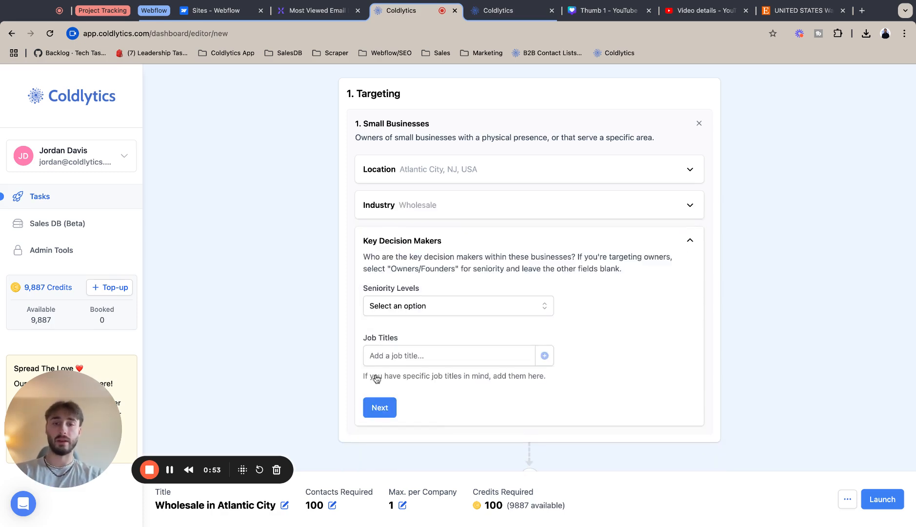
Target key decision makers at the Owners/Founders and Directors & Executives seniority levels.
left_click(422, 307)
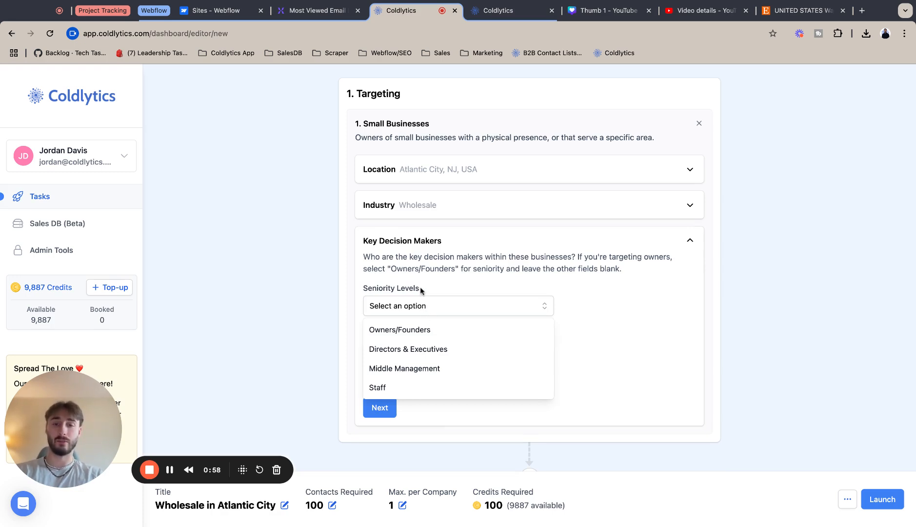
left_click(422, 329)
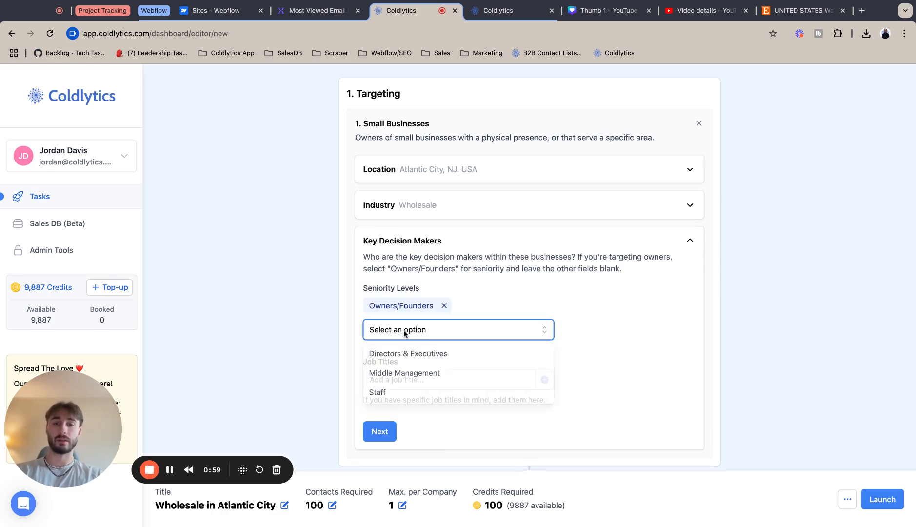
left_click(422, 354)
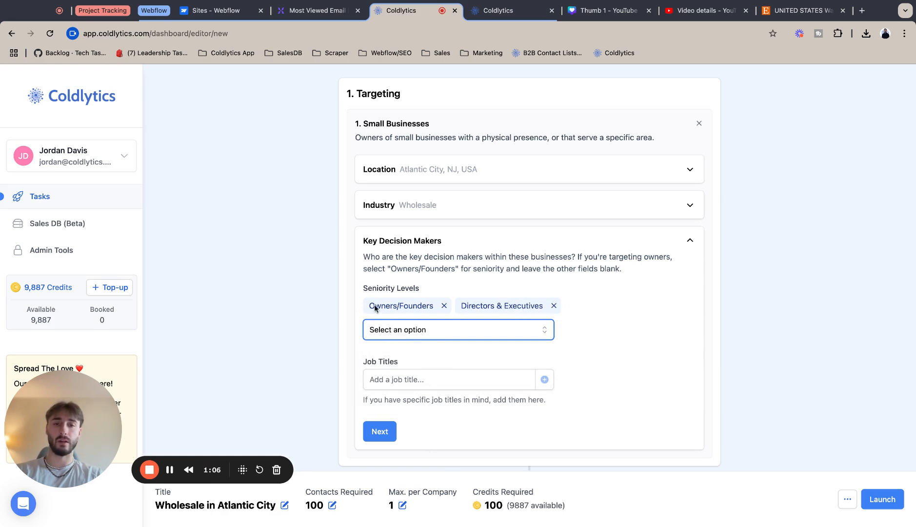
left_click(385, 429)
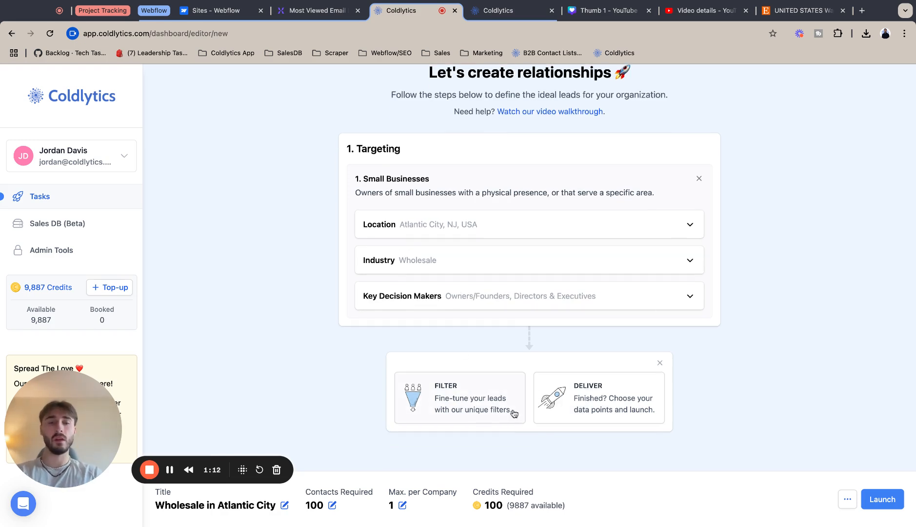
Add a Google Reviews filter from the firmographic filters after the targeting stage.
left_click(450, 398)
left_click(461, 249)
scroll(450, 311, "down", 2)
scroll(446, 305, "down", 1)
scroll(444, 301, "up", 1)
scroll(443, 307, "down", 2)
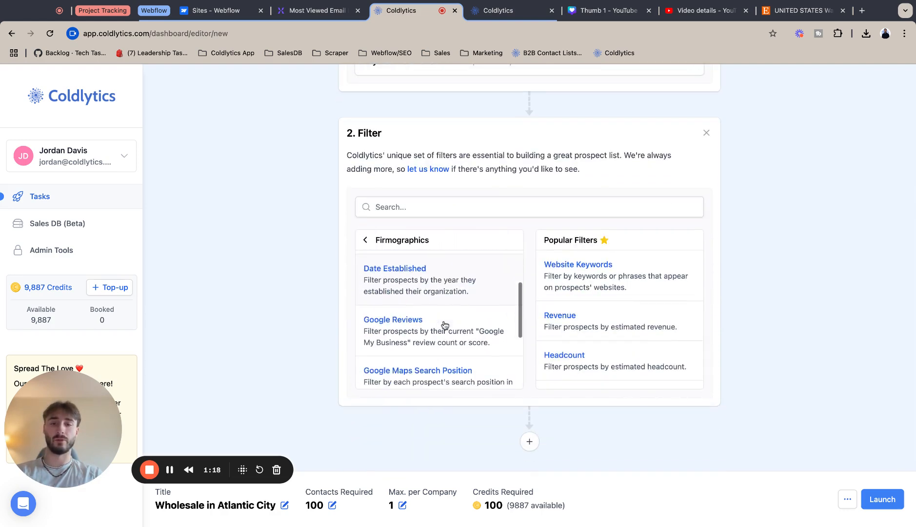
left_click(444, 323)
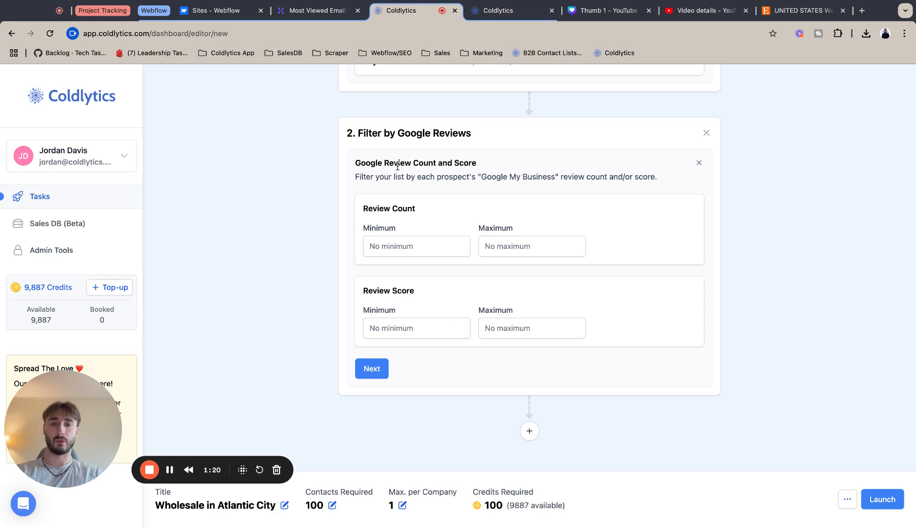
Set the Google review score range to a minimum of 3 and a maximum of 5 and confirm the filter.
left_click(395, 327)
type("3")
left_click(515, 328)
type("5")
left_click(561, 277)
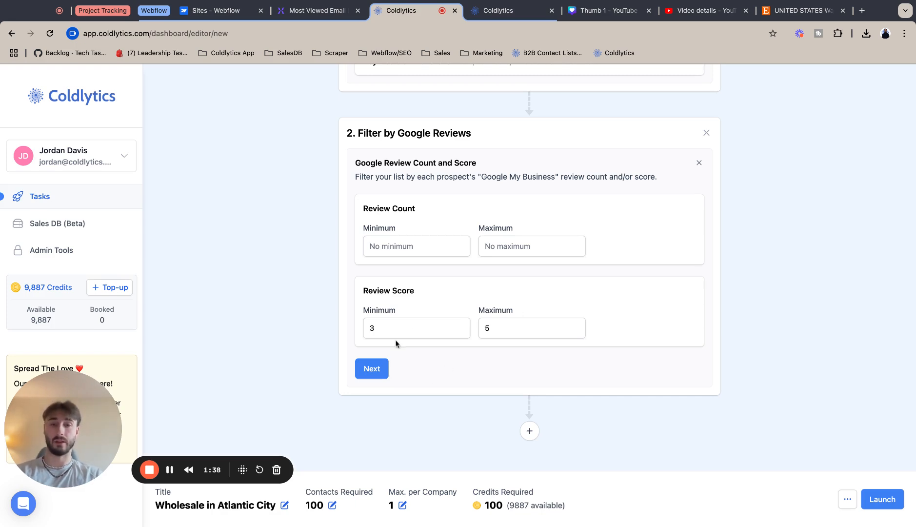
left_click(367, 373)
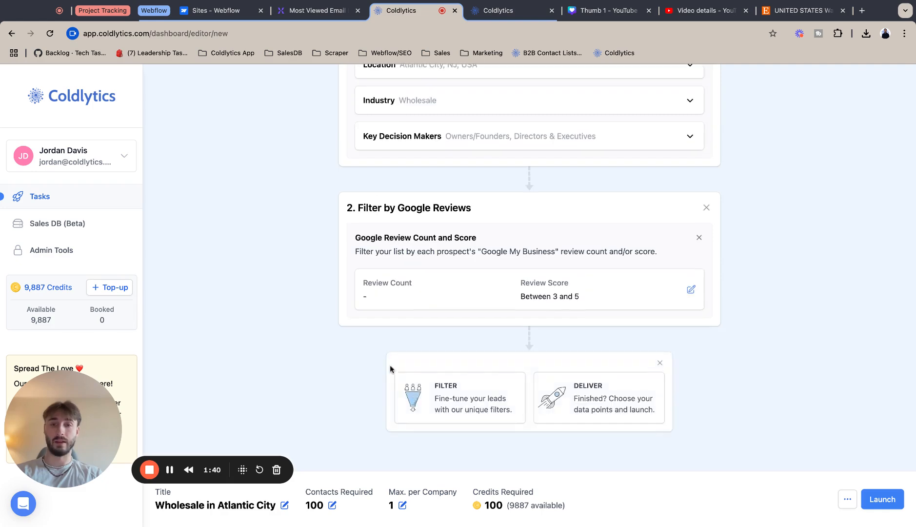
Add a second firmographic filter for Google Maps Search Position.
left_click(464, 401)
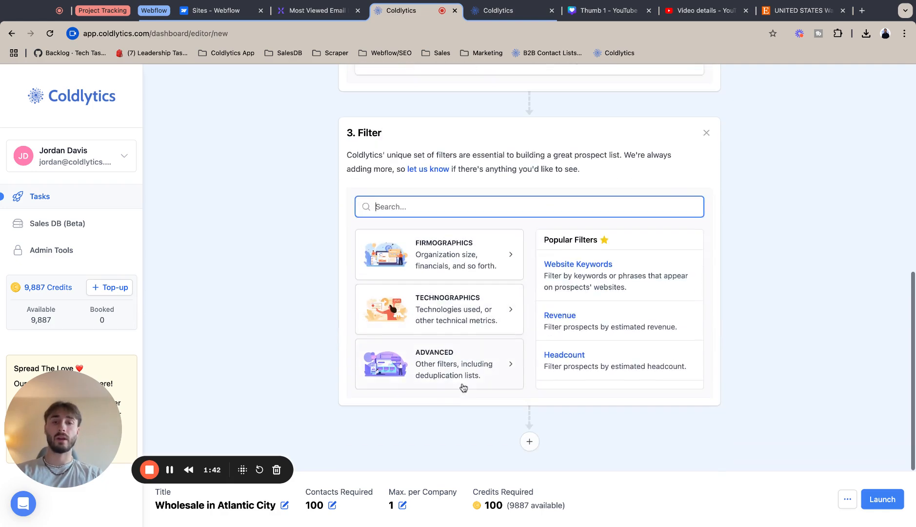
left_click(469, 258)
scroll(454, 335, "down", 2)
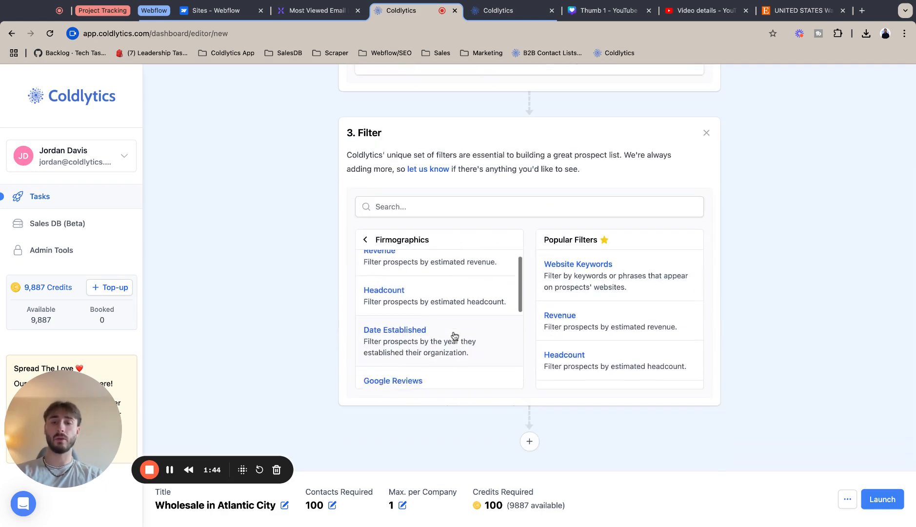
scroll(454, 336, "down", 3)
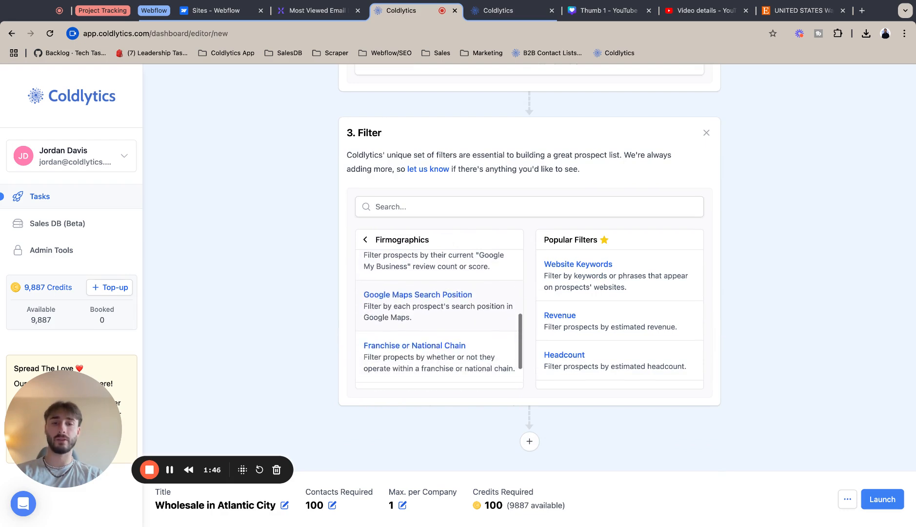
left_click(432, 311)
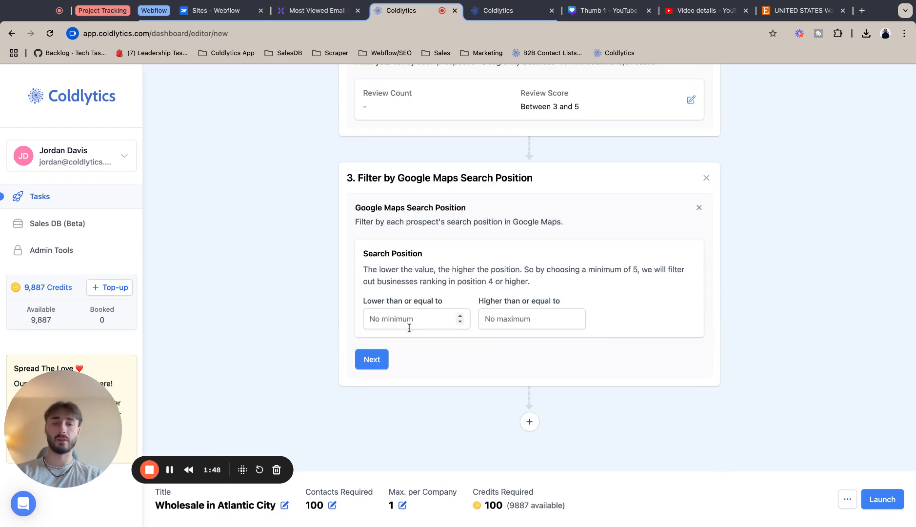
Set the Google Maps search position range from 5 to 15 and confirm the filter.
left_click(407, 320)
type("5")
left_click(493, 319)
type("15")
left_click(563, 291)
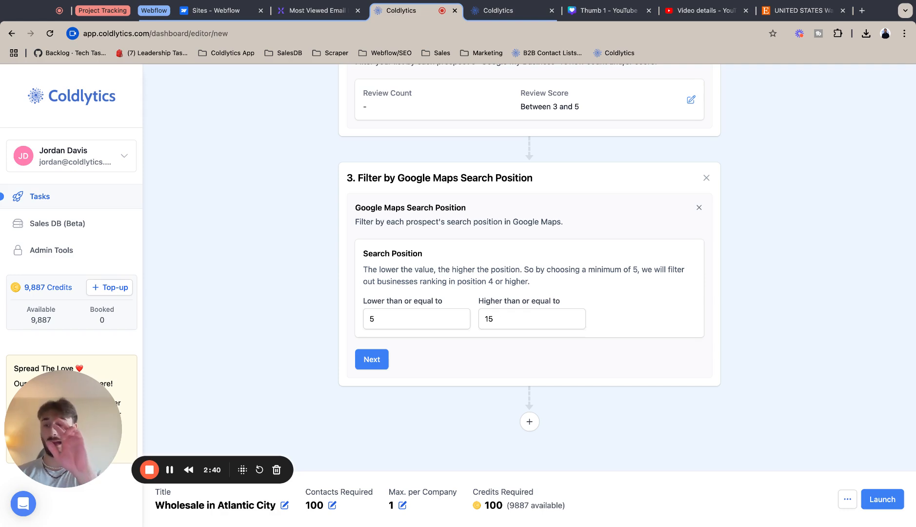
left_click(365, 361)
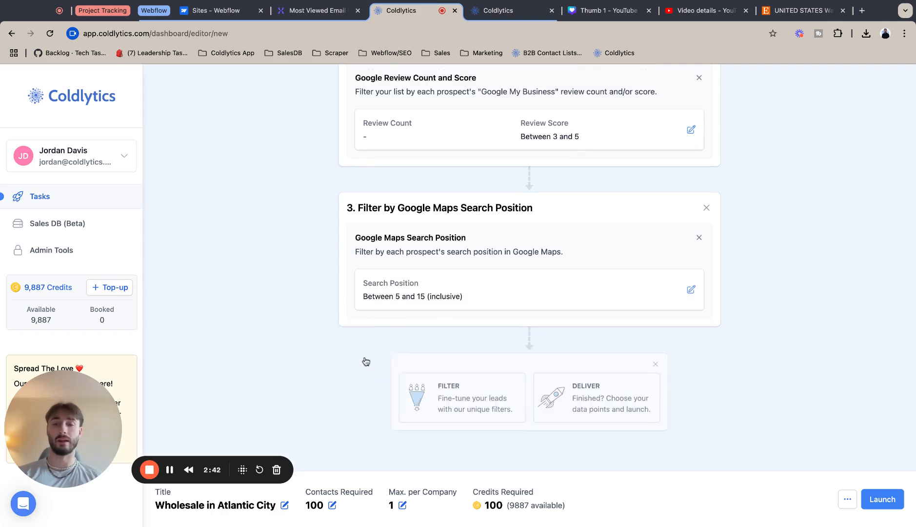
In the Deliver stage, reset the auto-selected data points and add Address and Phone Number.
left_click(542, 403)
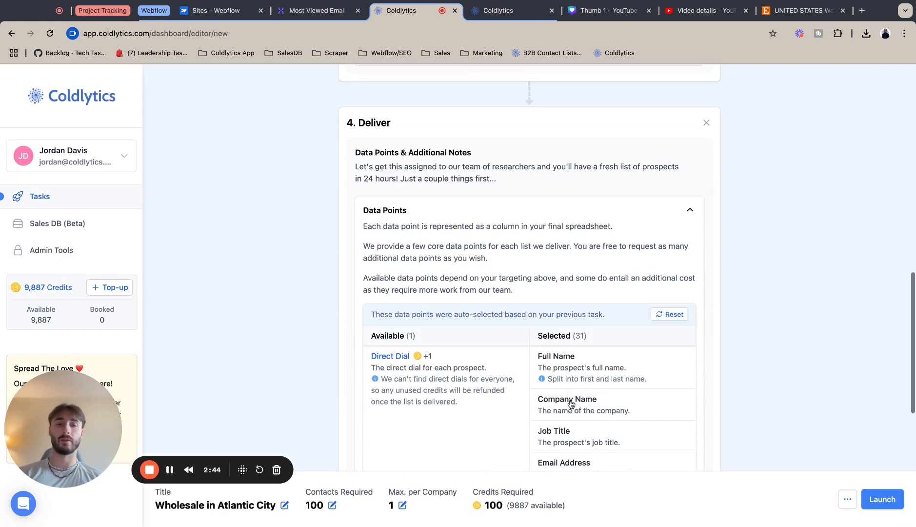
left_click(666, 306)
scroll(468, 332, "down", 2)
scroll(468, 322, "up", 2)
scroll(470, 302, "down", 3)
left_click(458, 259)
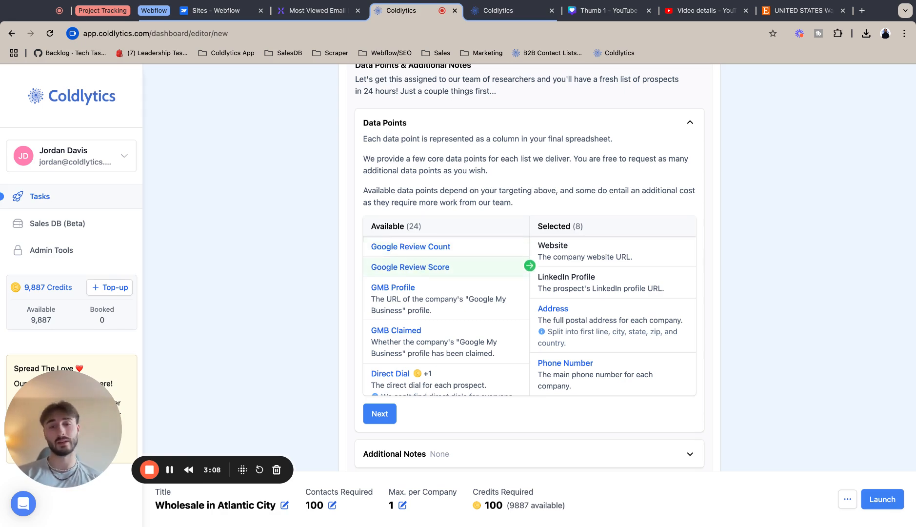
Add the Google Review Count, Google Review Score, GMB Profile and GMB Claimed data points, and remove Direct Dial from the selection.
left_click(412, 249)
left_click(412, 250)
left_click(412, 249)
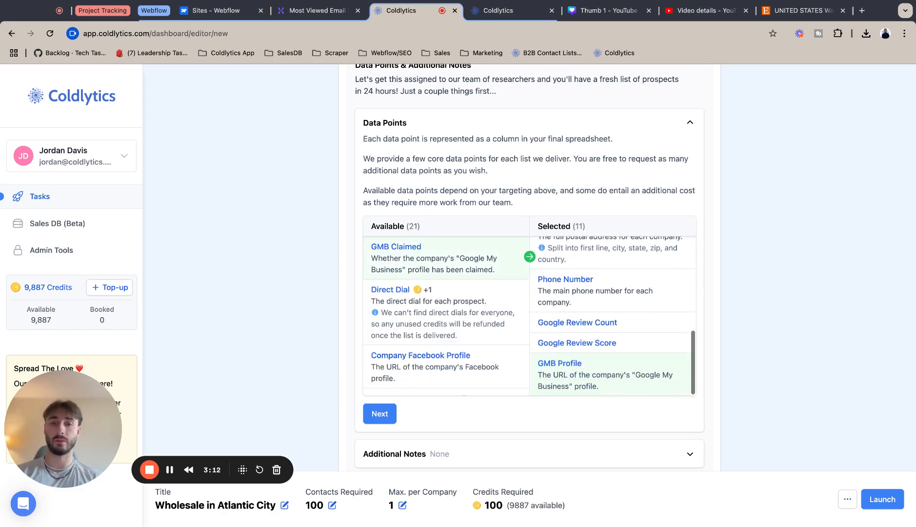
left_click(412, 249)
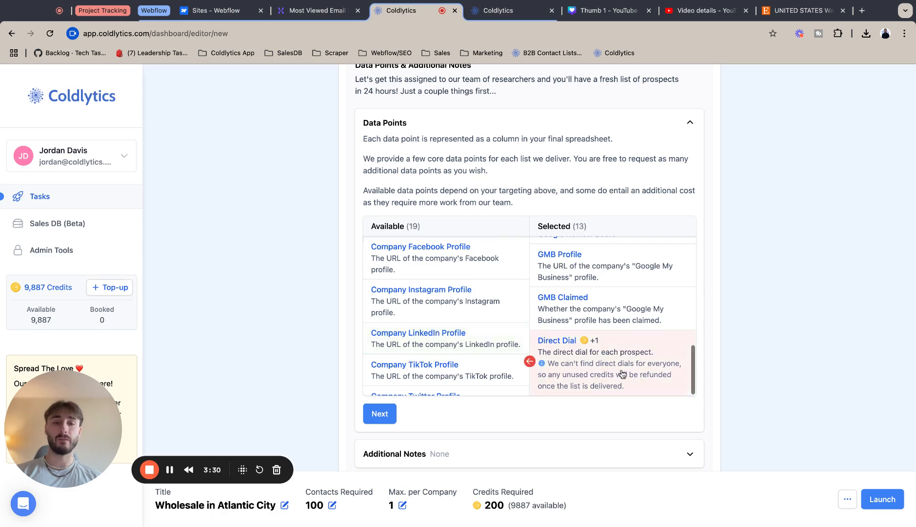
left_click(622, 374)
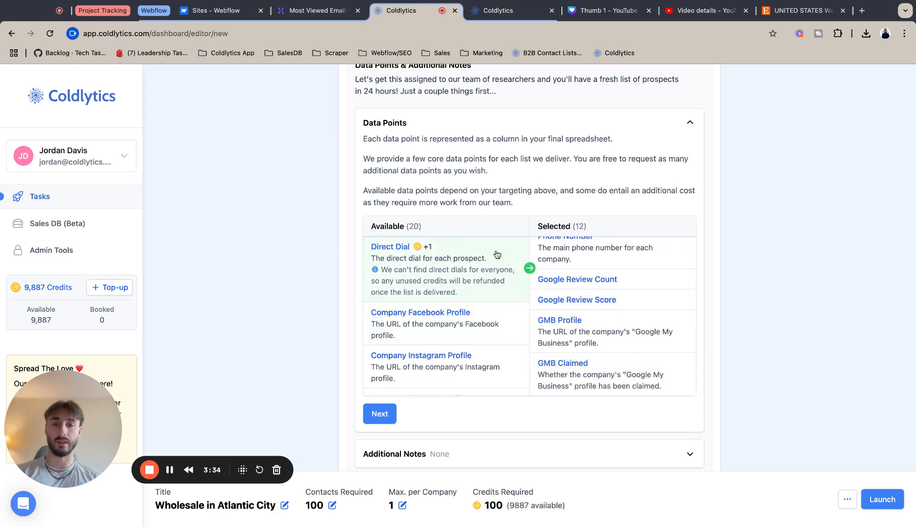
Add the company Facebook, Instagram, LinkedIn, TikTok and Twitter profiles to the selected data points.
scroll(617, 293, "up", 2)
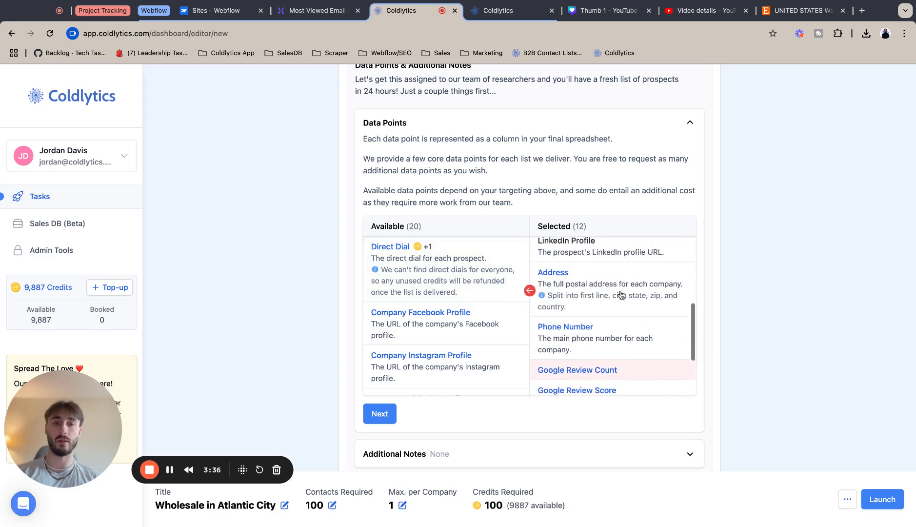
scroll(621, 295, "down", 3)
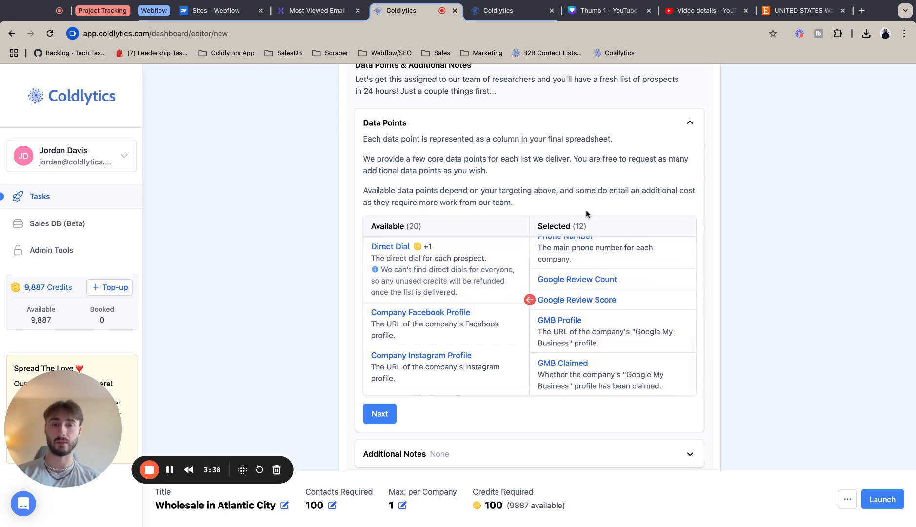
scroll(495, 331, "down", 2)
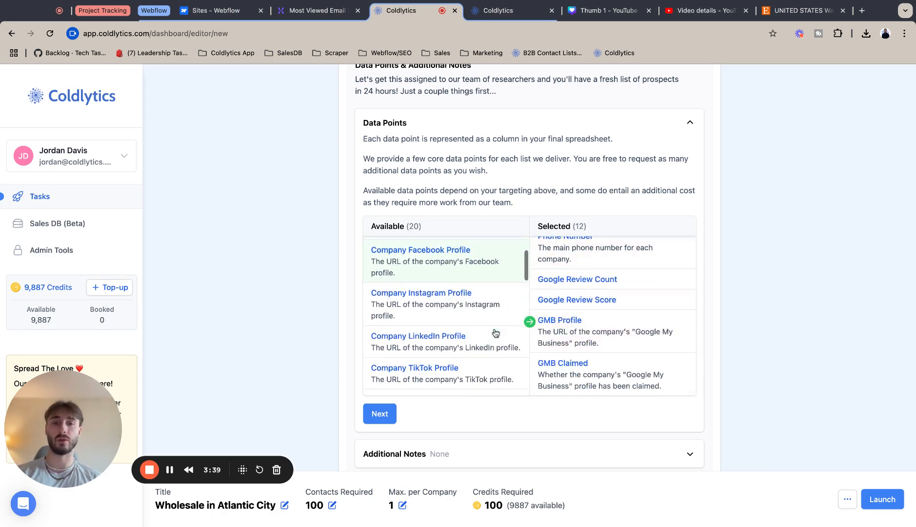
left_click(438, 270)
left_click(437, 271)
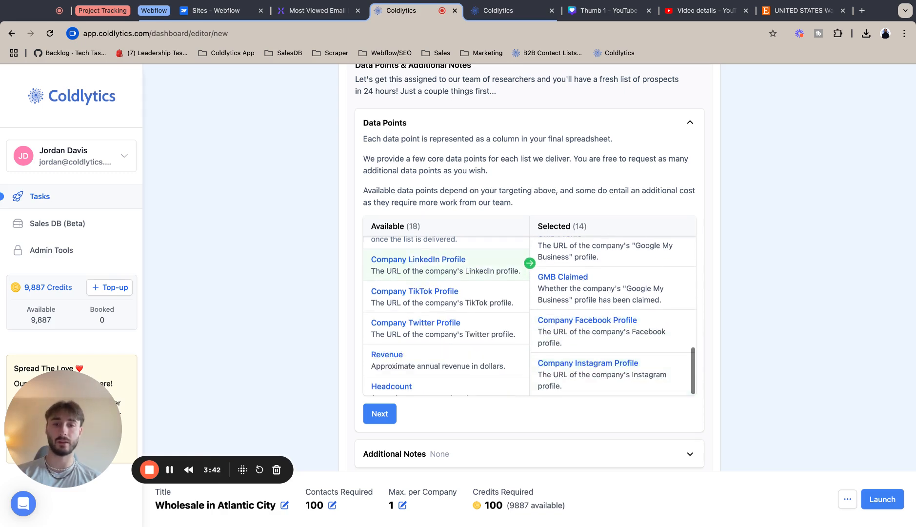
left_click(437, 271)
left_click(437, 271)
left_click(437, 271)
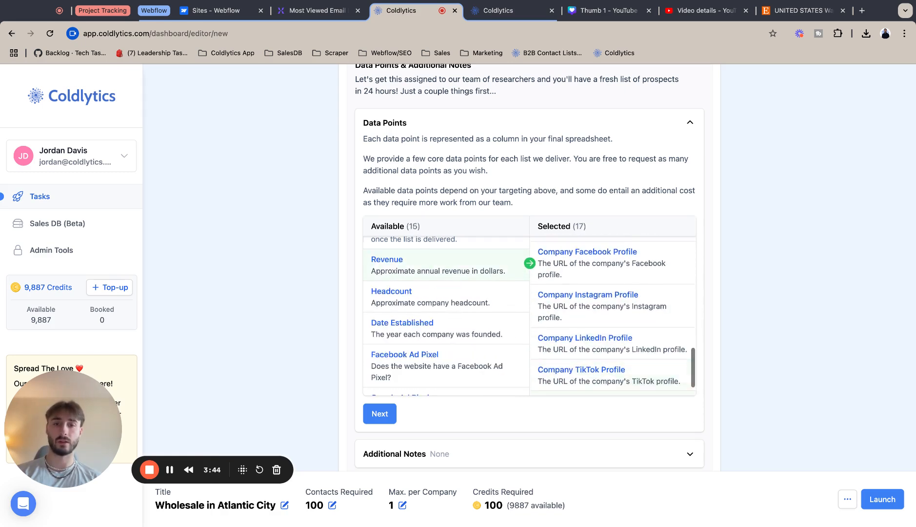
scroll(611, 315, "up", 1)
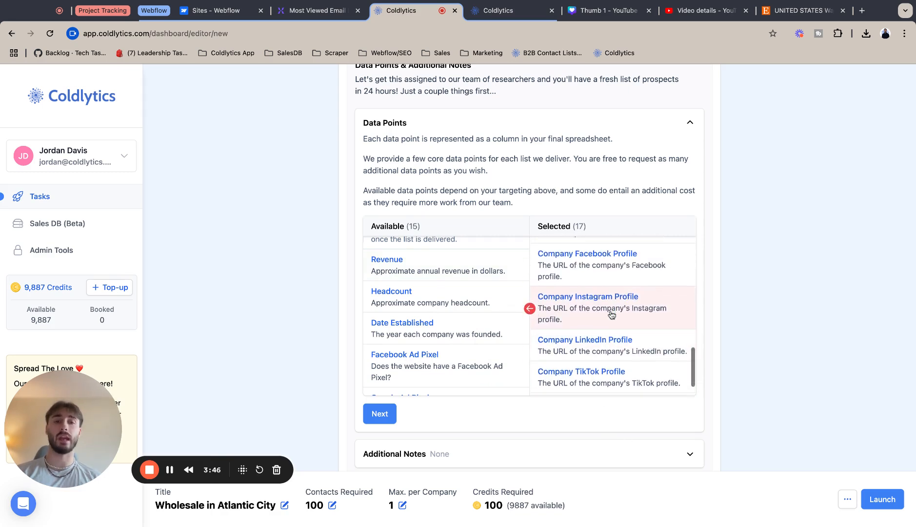
scroll(611, 314, "down", 1)
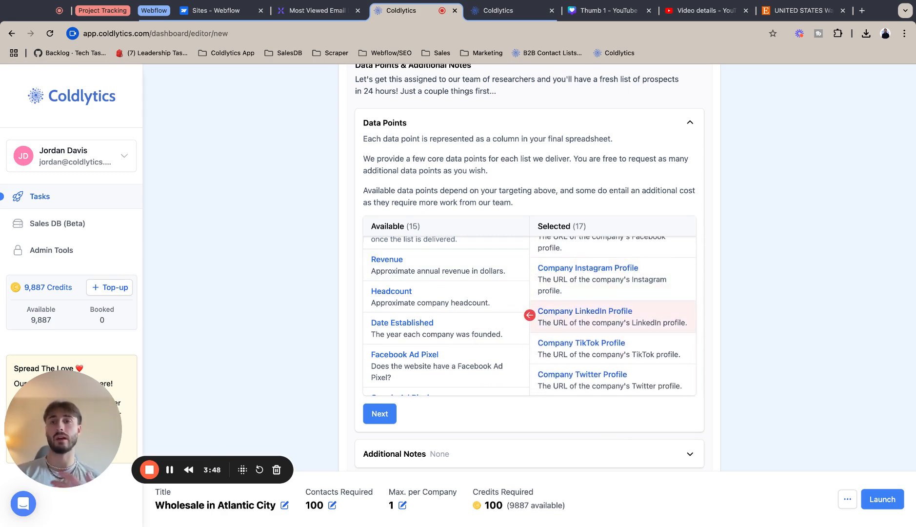
Review the company social media profile entries in the selected data points list.
scroll(613, 316, "up", 1)
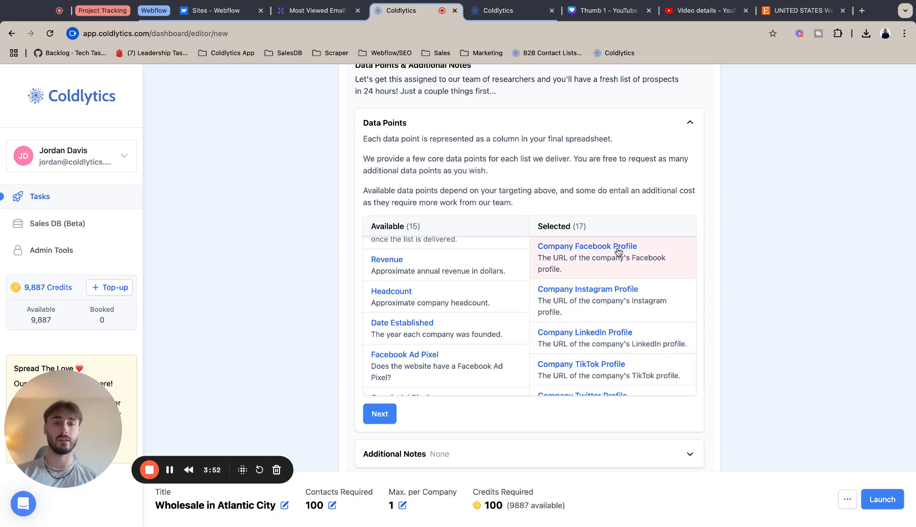
scroll(653, 342, "down", 3)
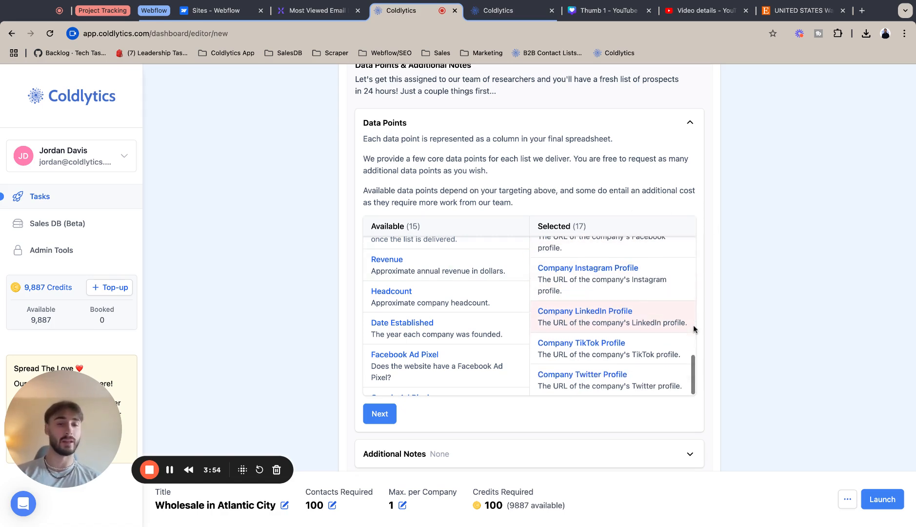
scroll(655, 379, "up", 2)
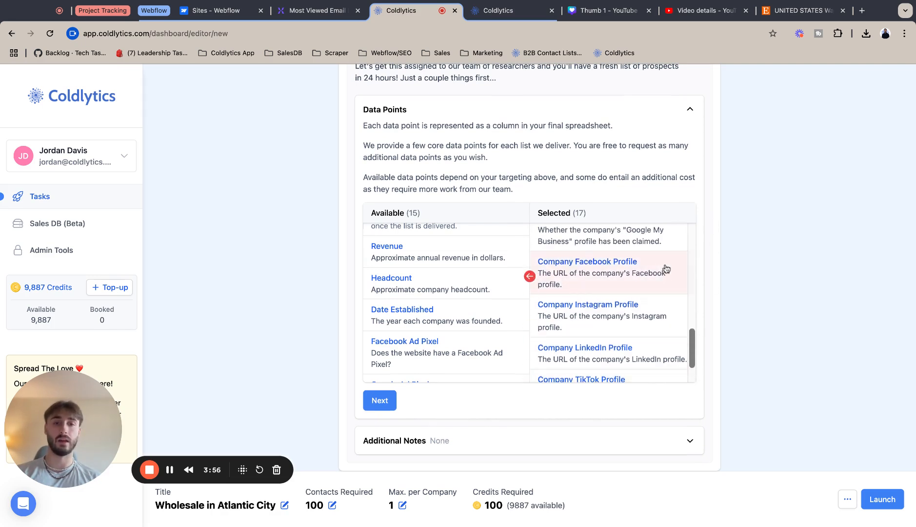
scroll(552, 357, "down", 2)
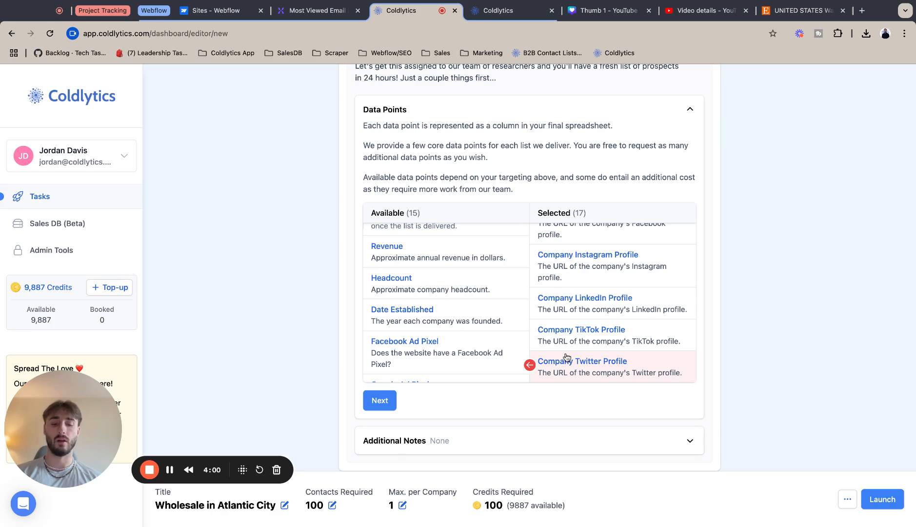
scroll(633, 356, "up", 2)
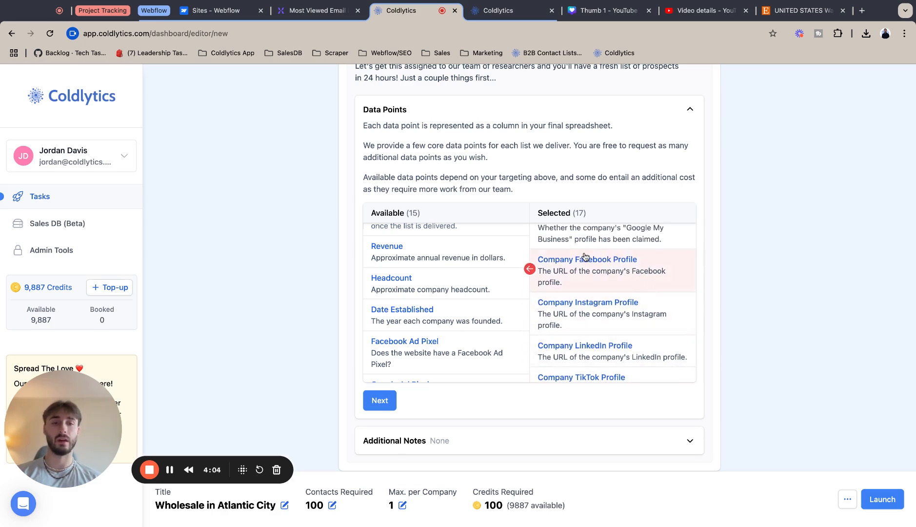
scroll(548, 346, "down", 2)
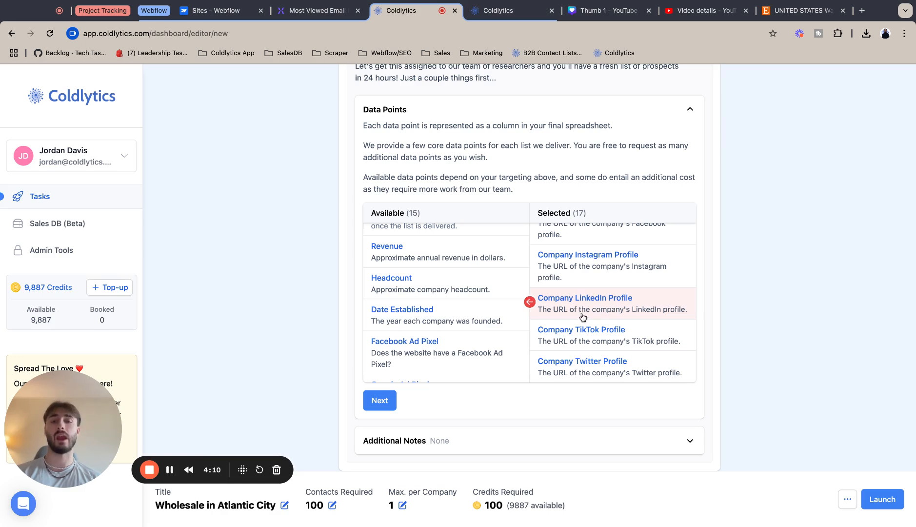
scroll(487, 298, "up", 2)
scroll(486, 292, "down", 2)
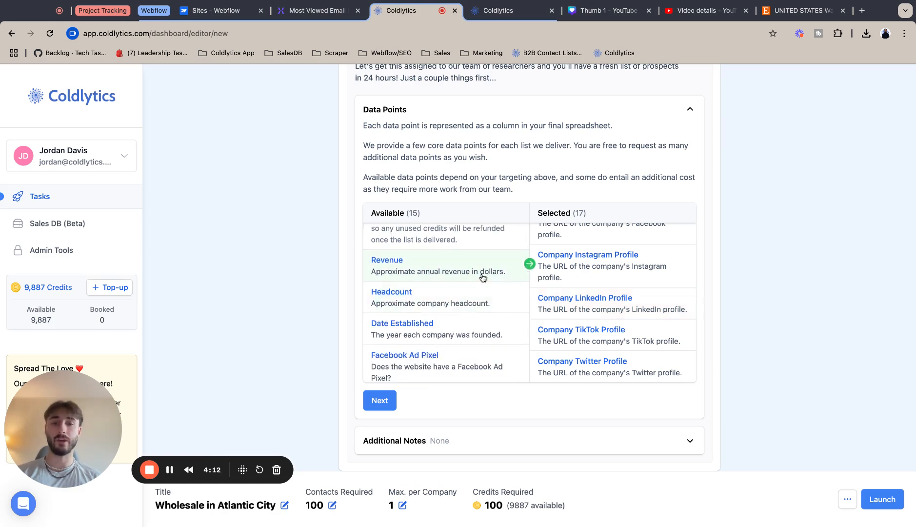
Add Revenue, Headcount and Date Established to the selected data points.
left_click(481, 273)
left_click(482, 275)
left_click(483, 276)
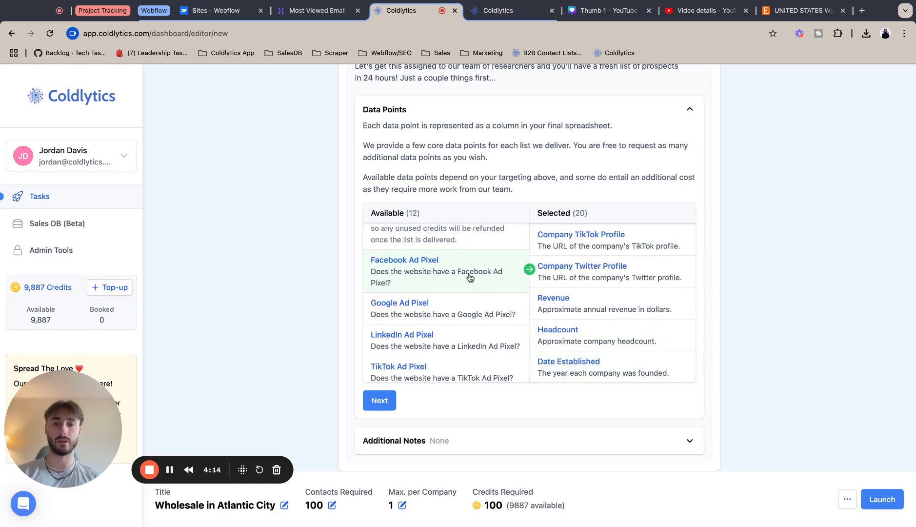
Add the Facebook, Google, LinkedIn and TikTok Ad Pixel data points to the selection.
left_click(482, 276)
left_click(478, 277)
left_click(474, 278)
left_click(470, 278)
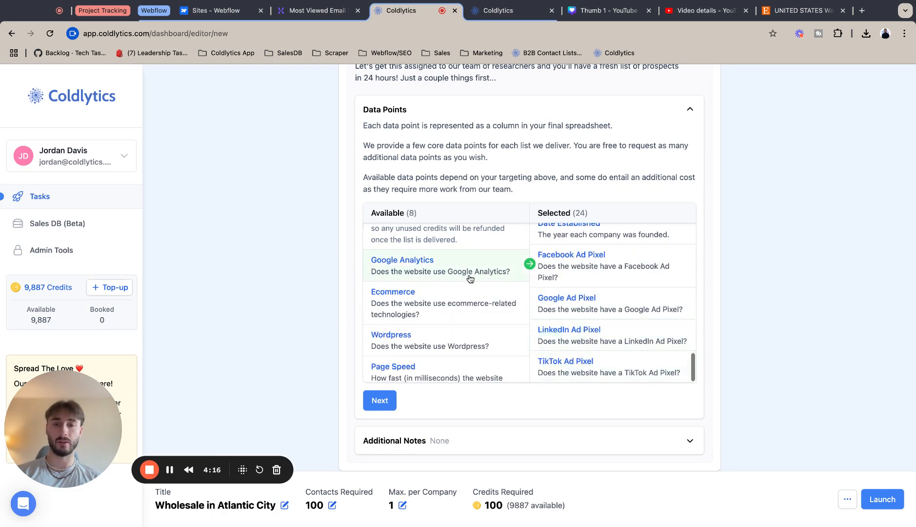
Add Google Analytics, Ecommerce, Wordpress and Page Speed to the selected data points.
left_click(444, 269)
left_click(442, 271)
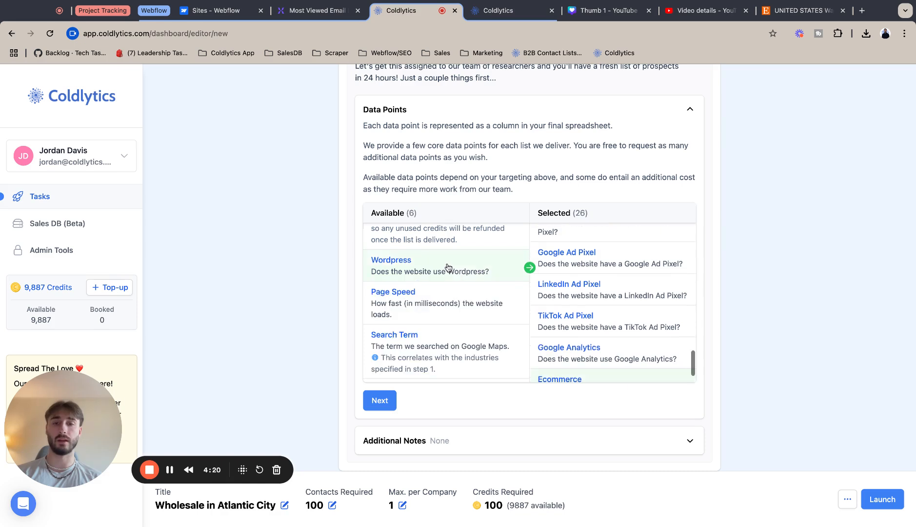
left_click(441, 271)
left_click(430, 278)
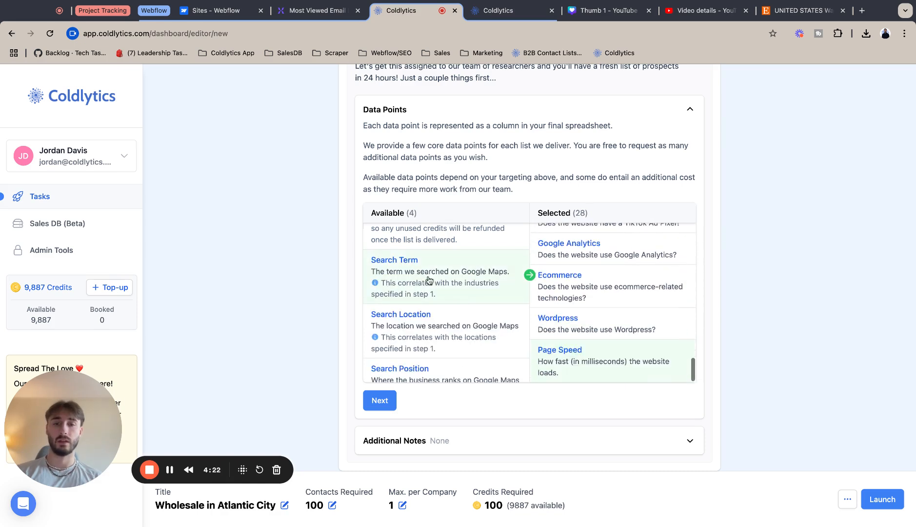
Add the Search Term, Search Location and Search Position data points, leaving Direct Dial out of the selection.
scroll(644, 301, "up", 1)
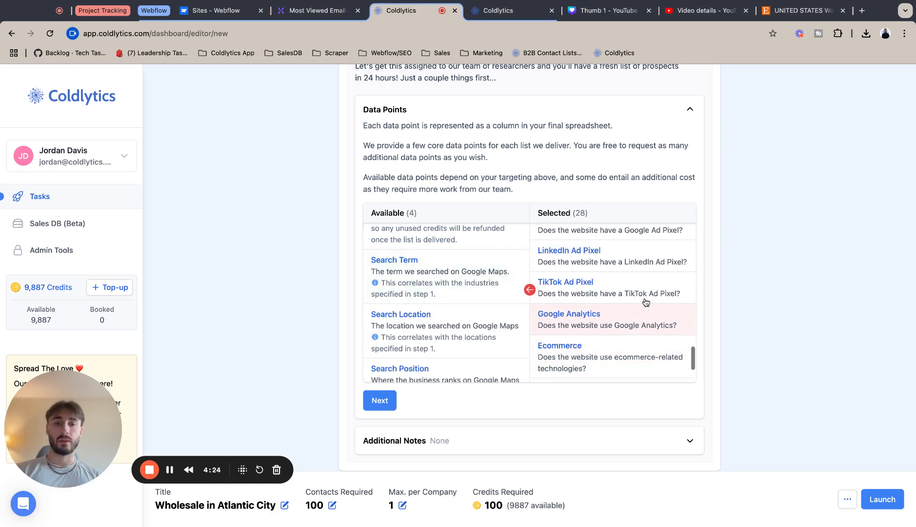
scroll(644, 302, "down", 2)
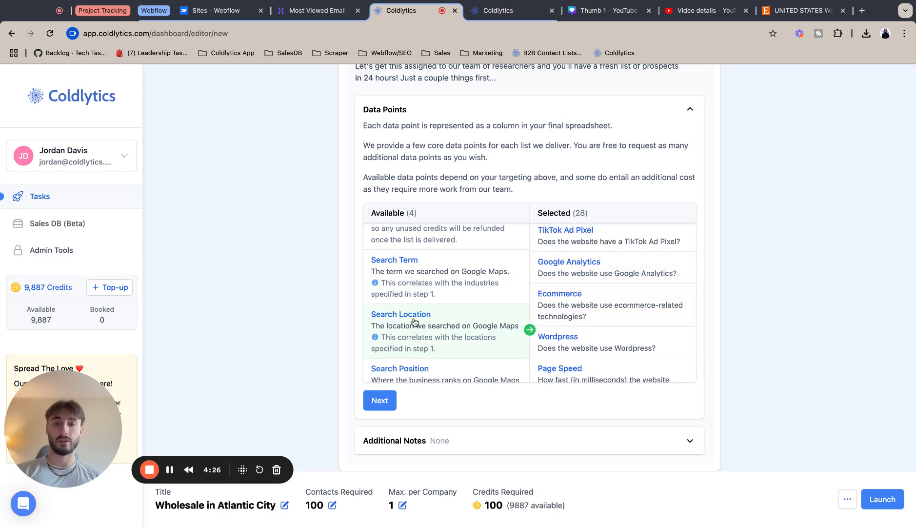
scroll(412, 287, "down", 1)
left_click(411, 282)
left_click(412, 276)
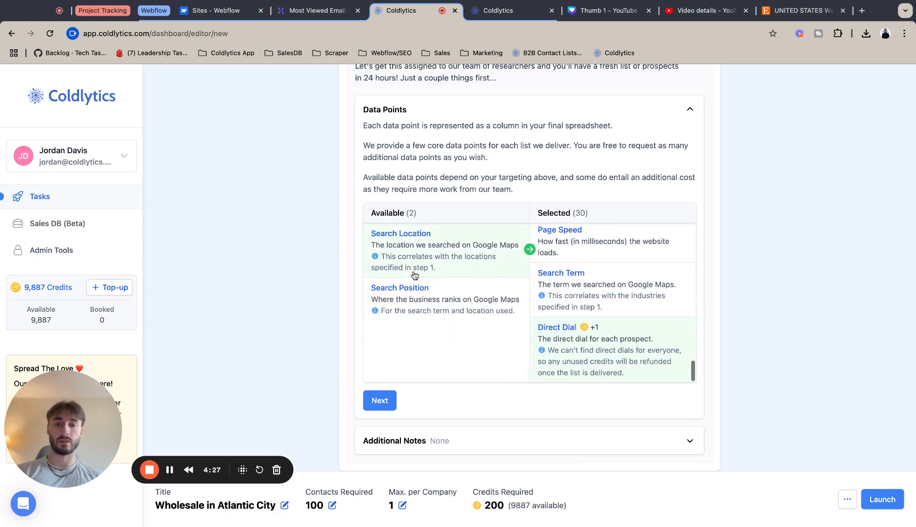
left_click(610, 349)
left_click(447, 329)
left_click(447, 329)
scroll(589, 358, "down", 2)
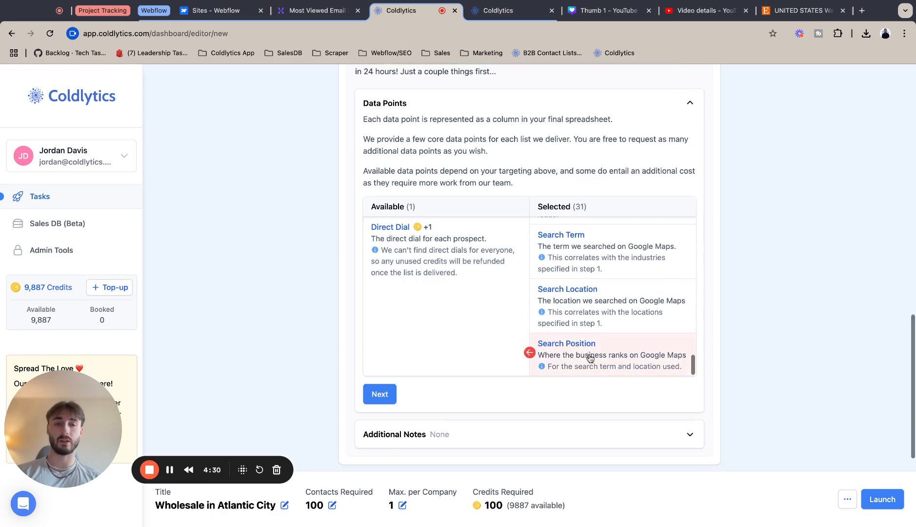
Confirm the data point selection and finish the Deliver stage without additional notes.
scroll(607, 266, "up", 2)
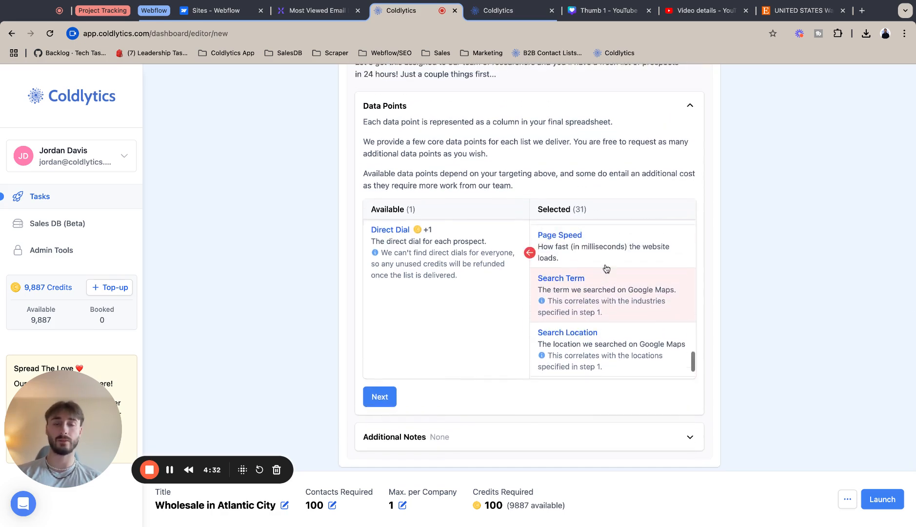
scroll(607, 269, "up", 1)
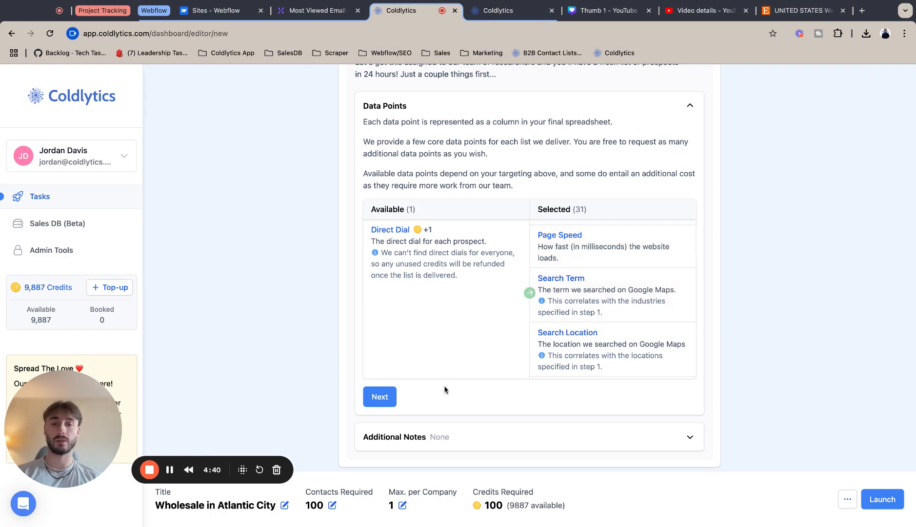
left_click(389, 398)
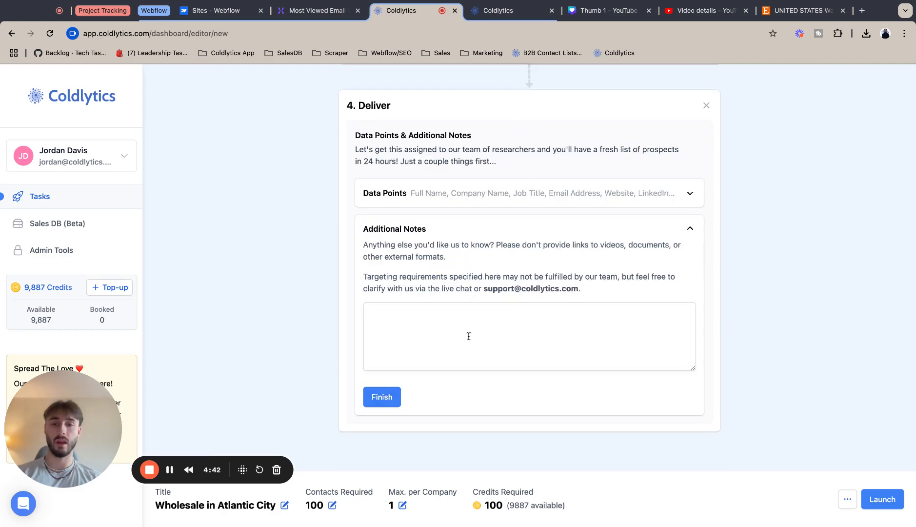
left_click(381, 397)
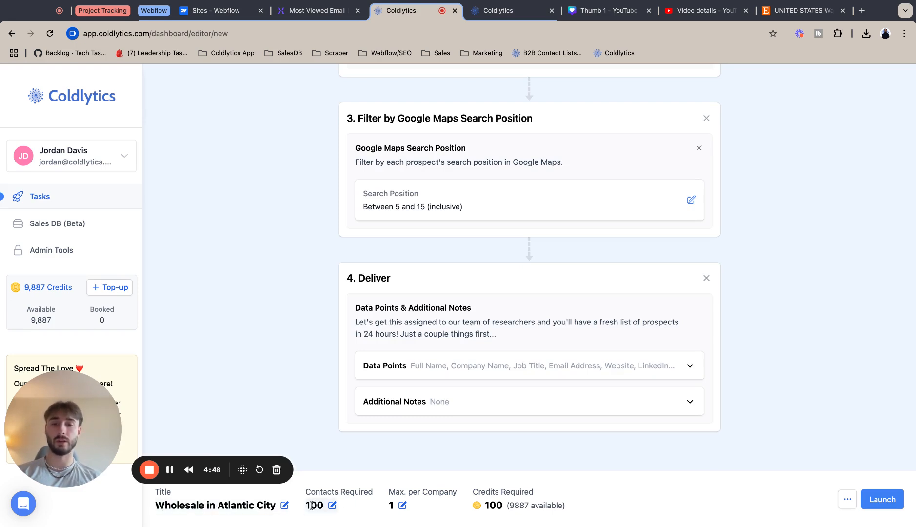
Save the task as a draft and reopen Wholesale in Atlantic City from the drafts list.
left_click(842, 499)
left_click(831, 482)
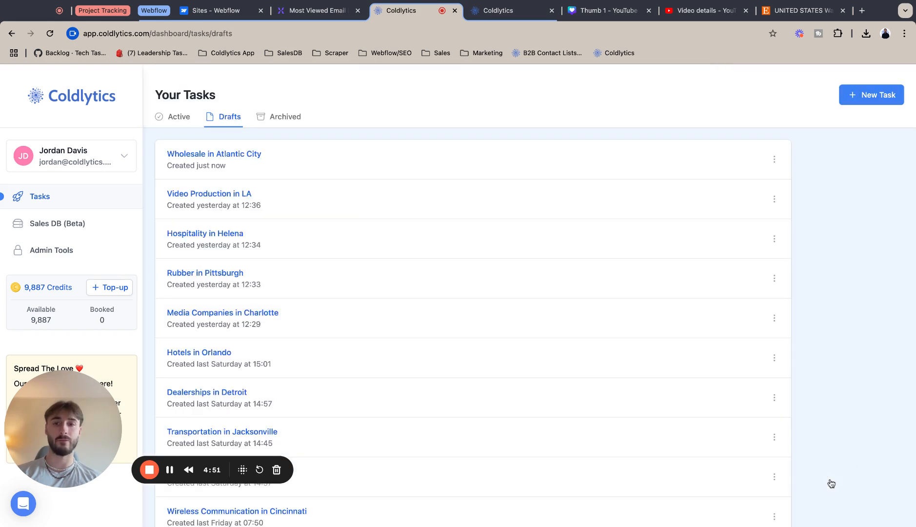
left_click(231, 155)
Launch the Wholesale in Atlantic City task after checking the draft's save, copy and delete options.
left_click(849, 498)
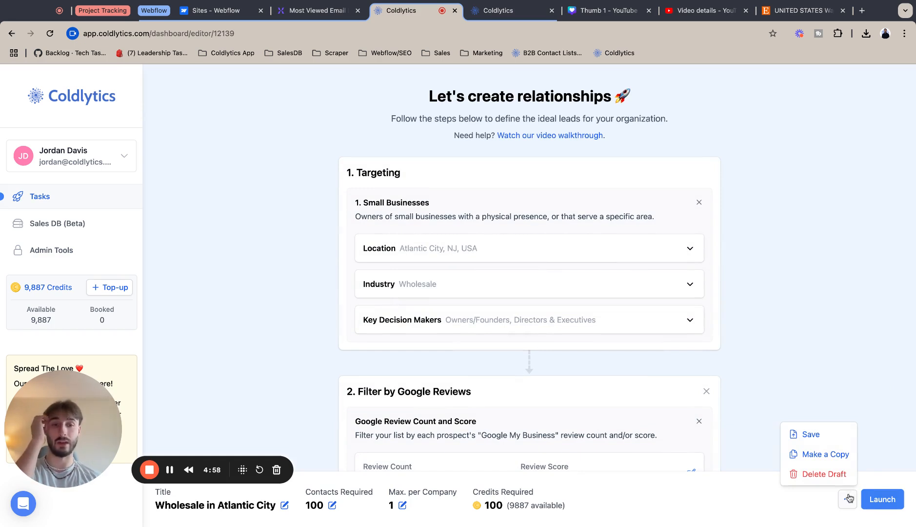
left_click(875, 432)
left_click(883, 499)
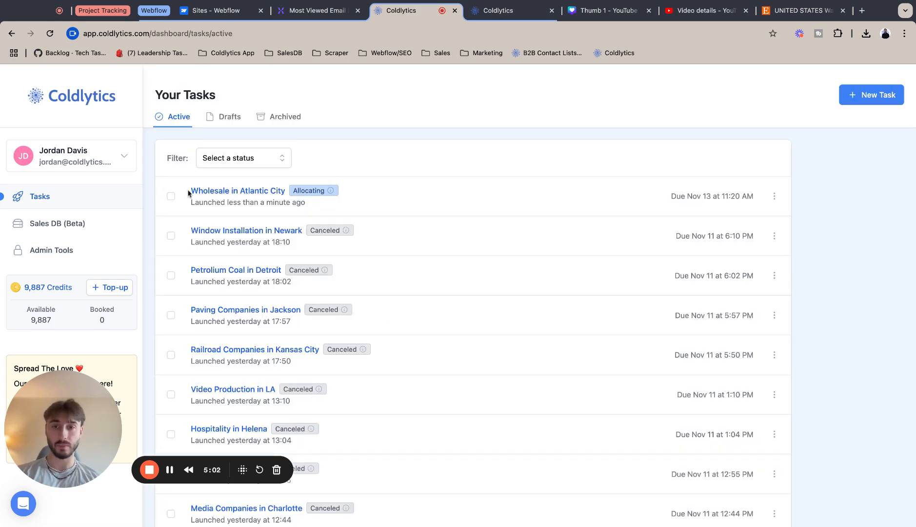